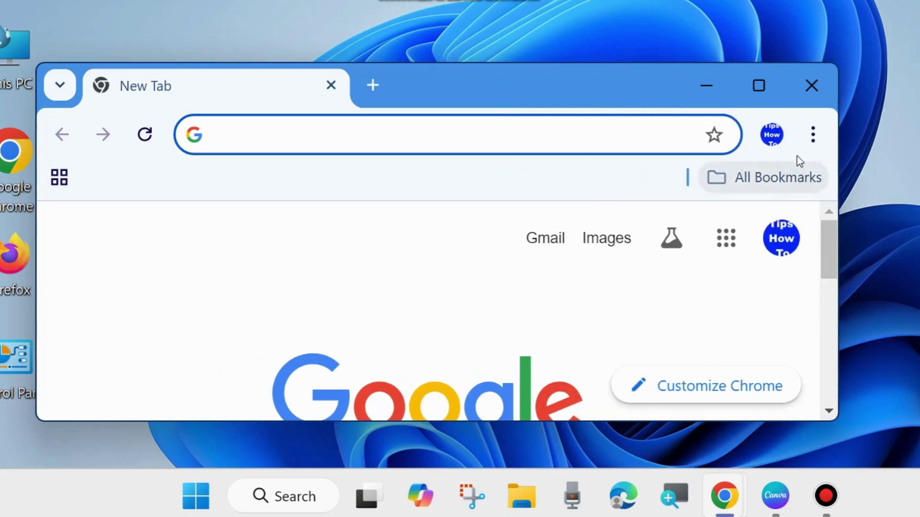
# Open the About Chrome page and check whether the browser is up to date.
pyautogui.click(813, 136)
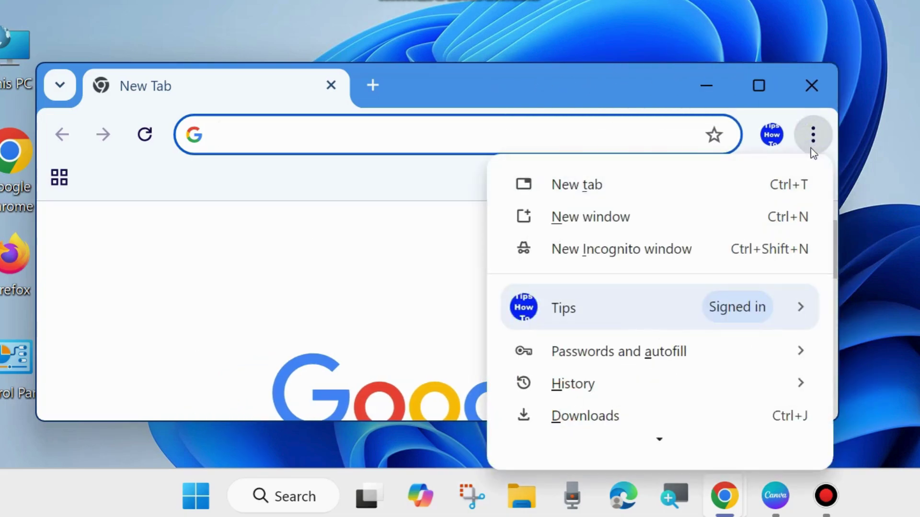
pyautogui.moveTo(656, 443)
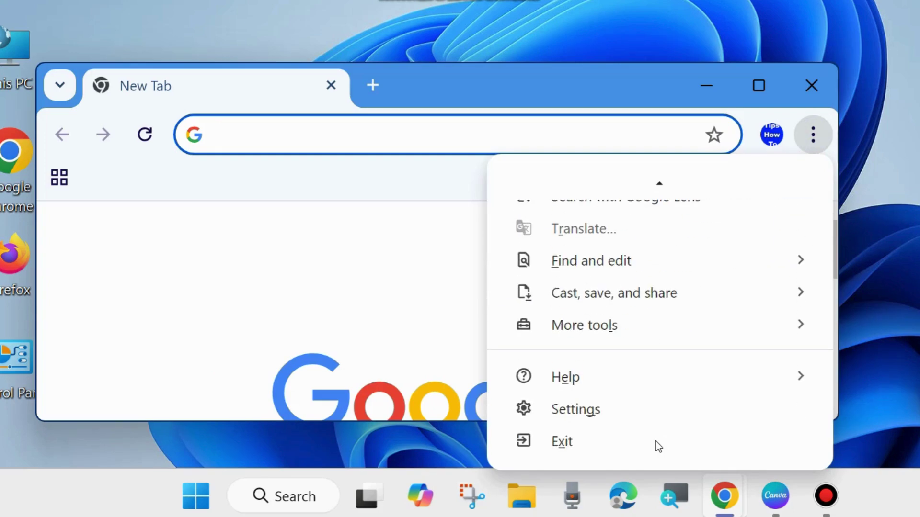
pyautogui.moveTo(611, 386)
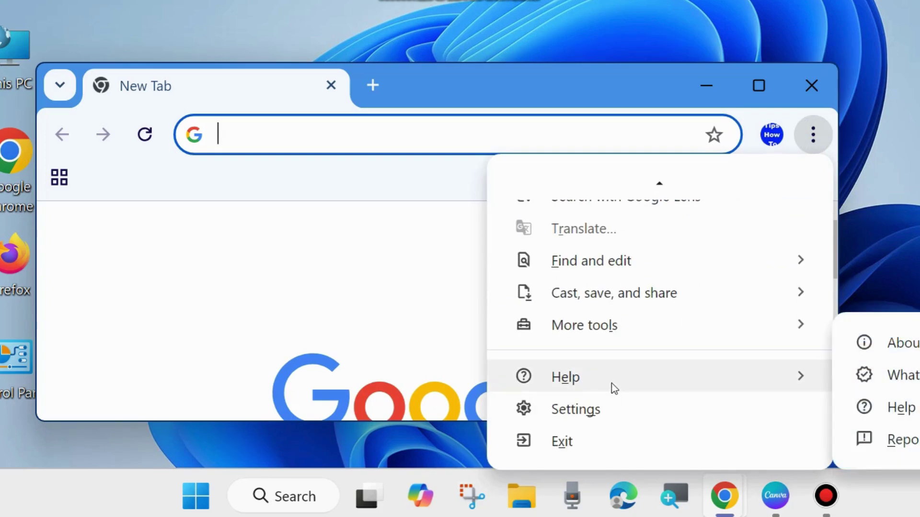
pyautogui.click(910, 347)
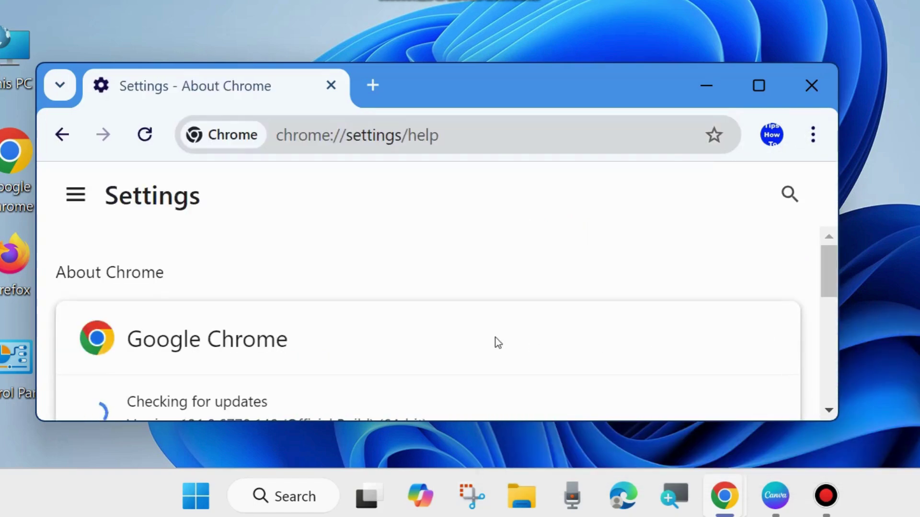
pyautogui.scroll(-1, 290, 327)
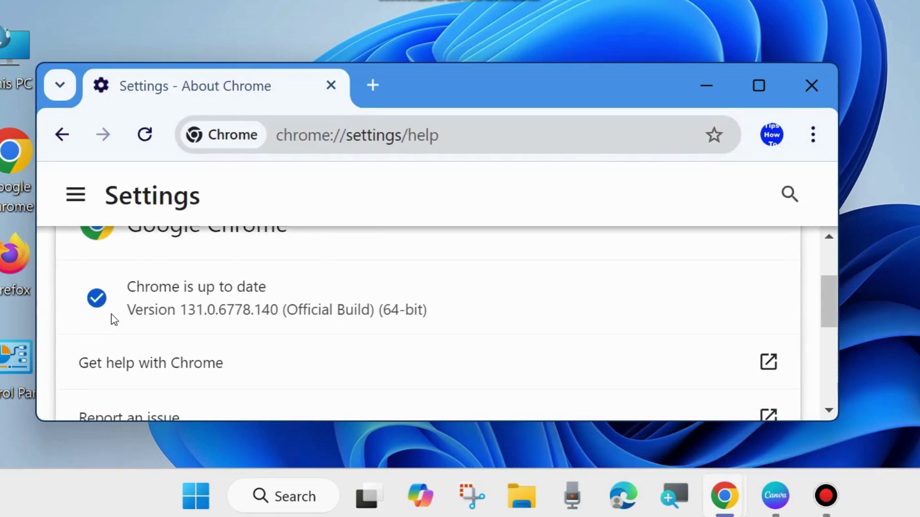
pyautogui.scroll(1, 200, 300)
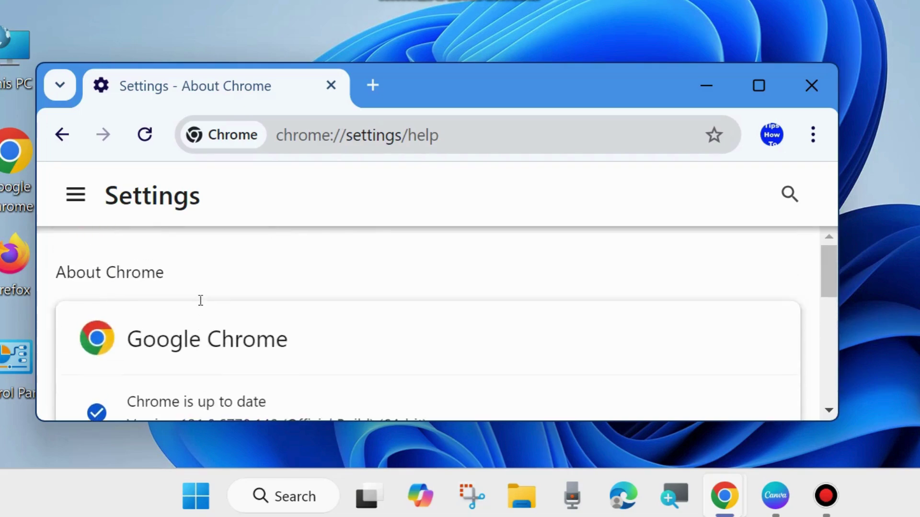
pyautogui.scroll(-1, 200, 304)
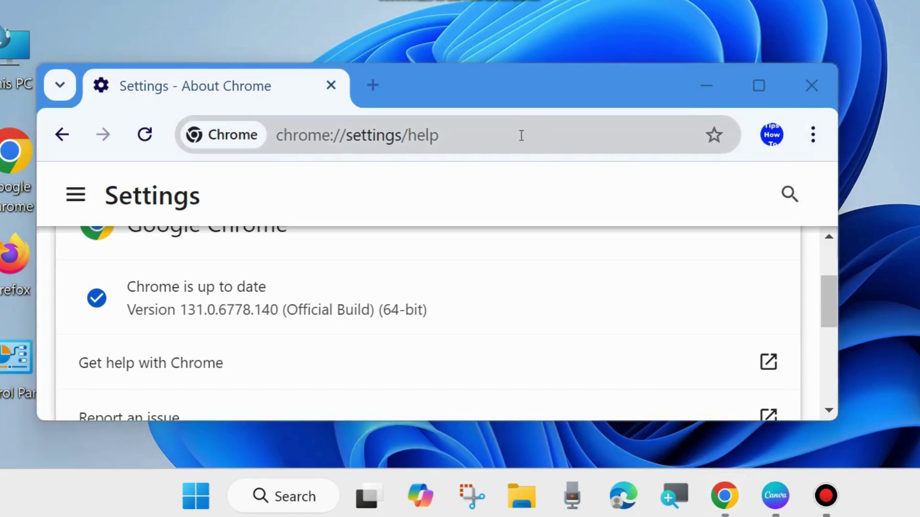
pyautogui.click(528, 87)
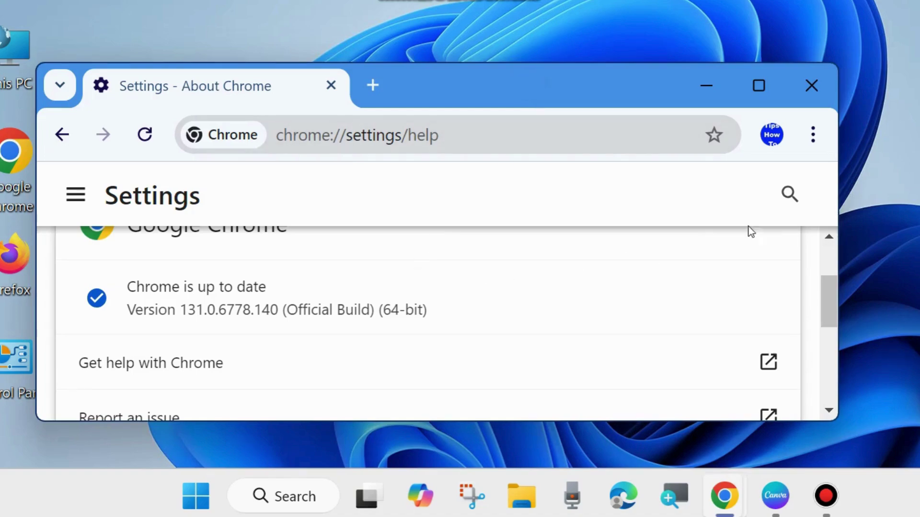
# Open Google Password Manager from the Autofill and passwords section of Chrome's settings.
pyautogui.click(814, 136)
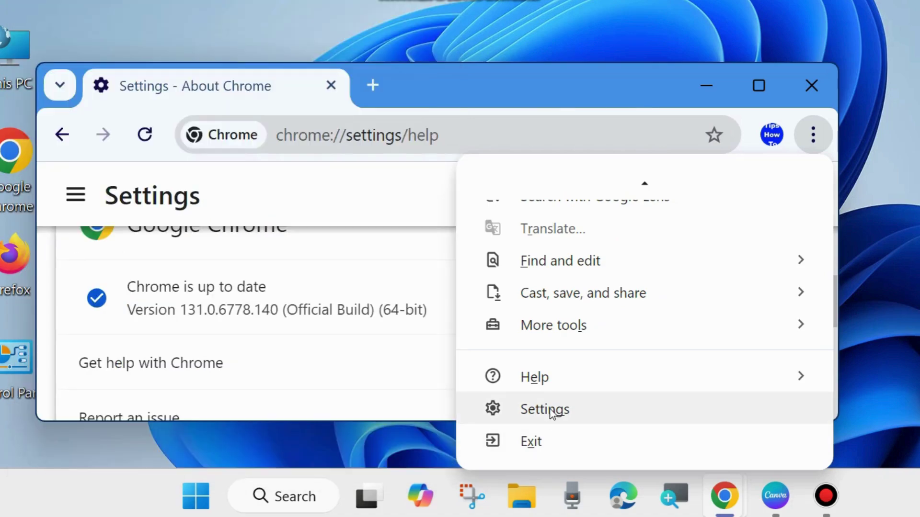
pyautogui.click(550, 410)
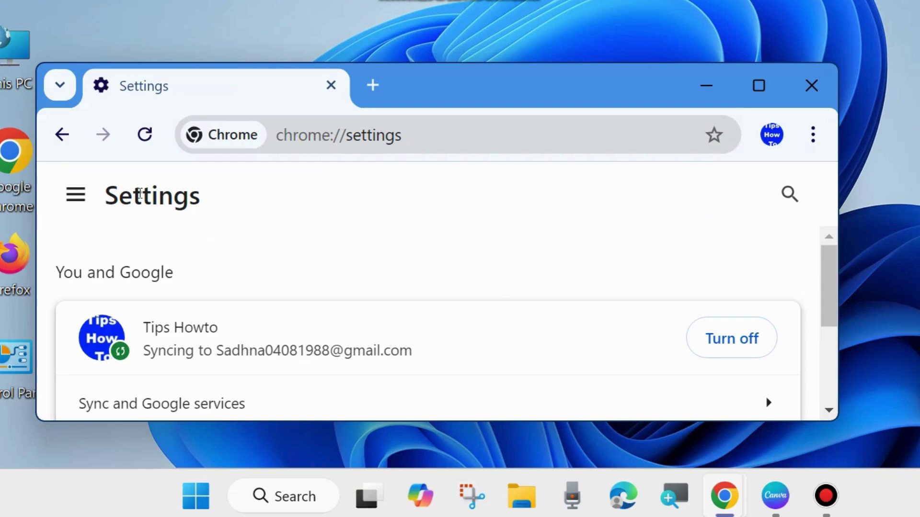
pyautogui.click(76, 196)
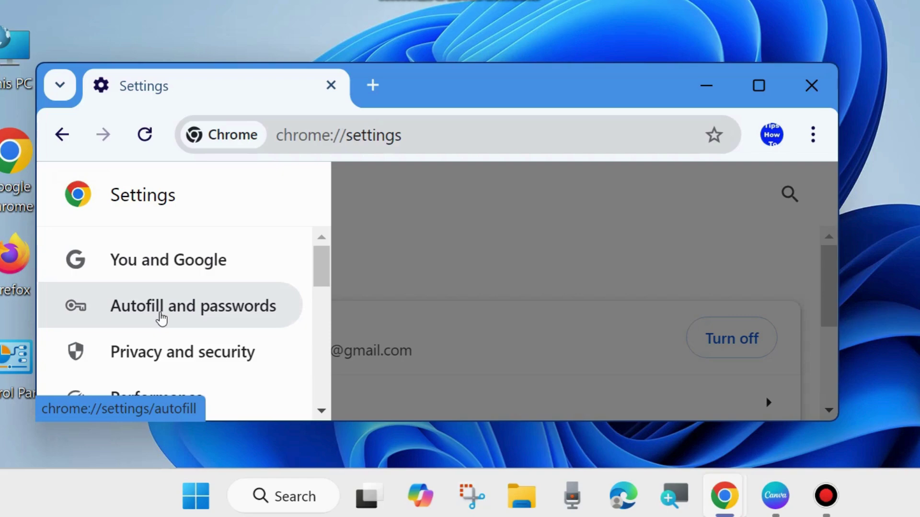
pyautogui.click(162, 318)
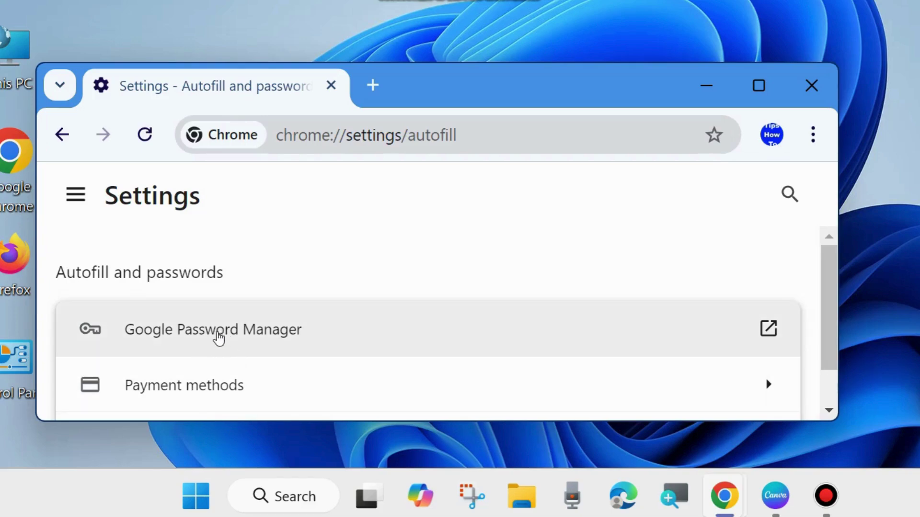
pyautogui.click(230, 335)
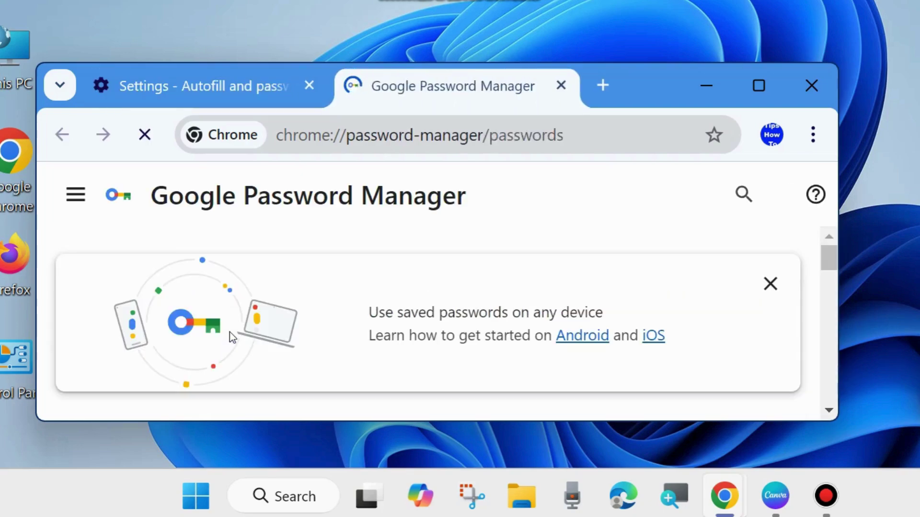
pyautogui.scroll(-5, 454, 313)
pyautogui.scroll(5, 454, 318)
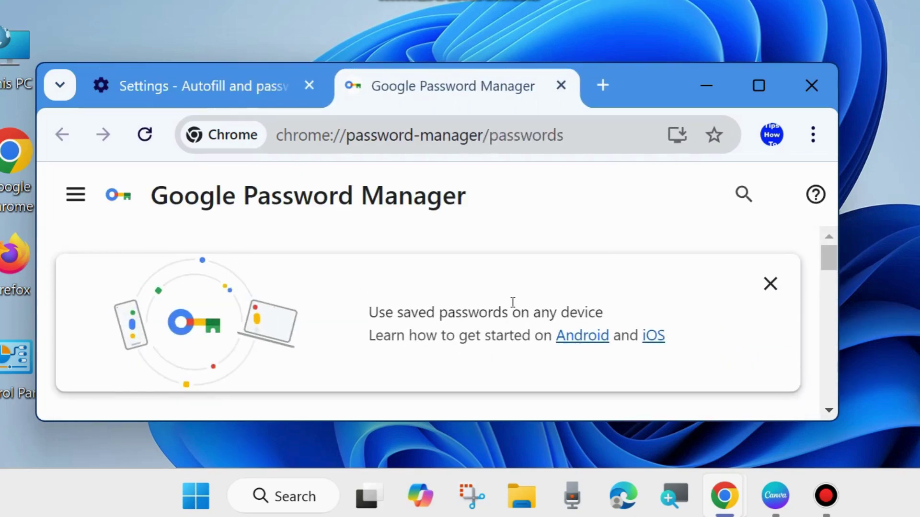
# Enlarge the browser window vertically by extending both its upper and lower edges.
pyautogui.moveTo(635, 63); pyautogui.dragTo(637, 3)
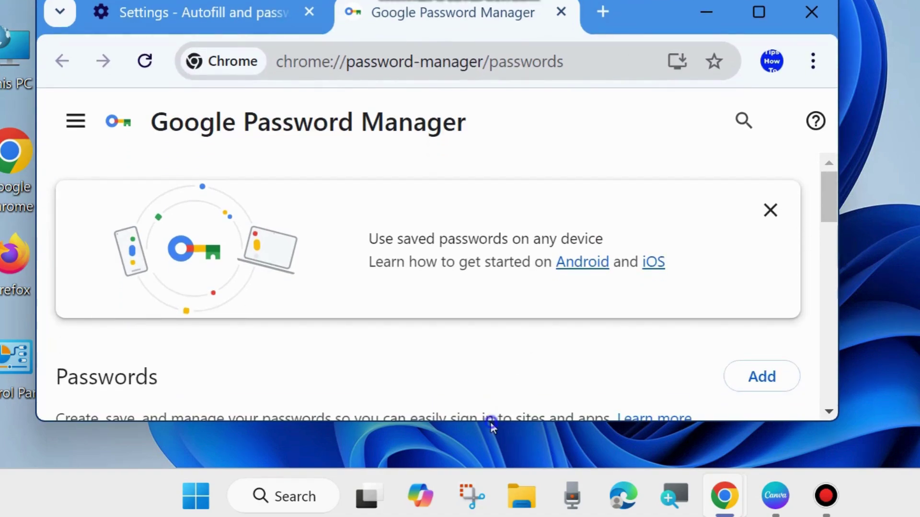
pyautogui.moveTo(490, 422); pyautogui.dragTo(487, 480)
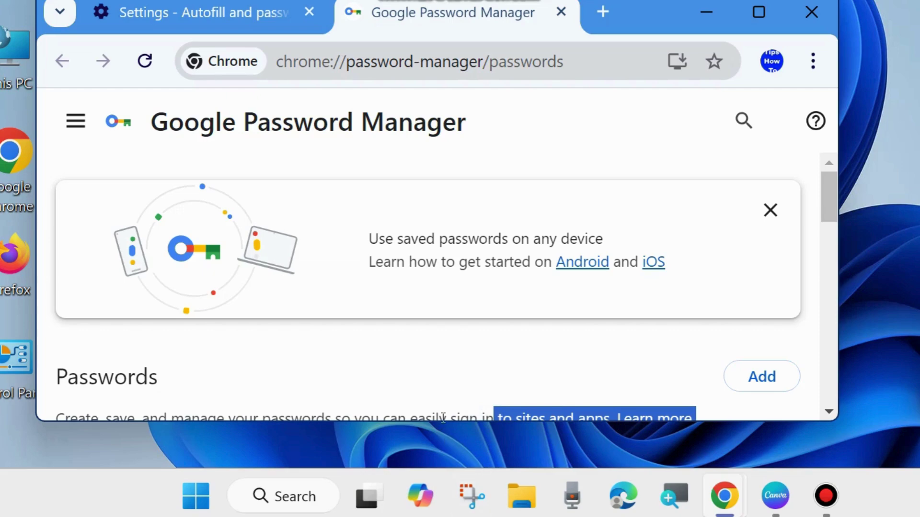
pyautogui.moveTo(442, 416); pyautogui.dragTo(439, 417)
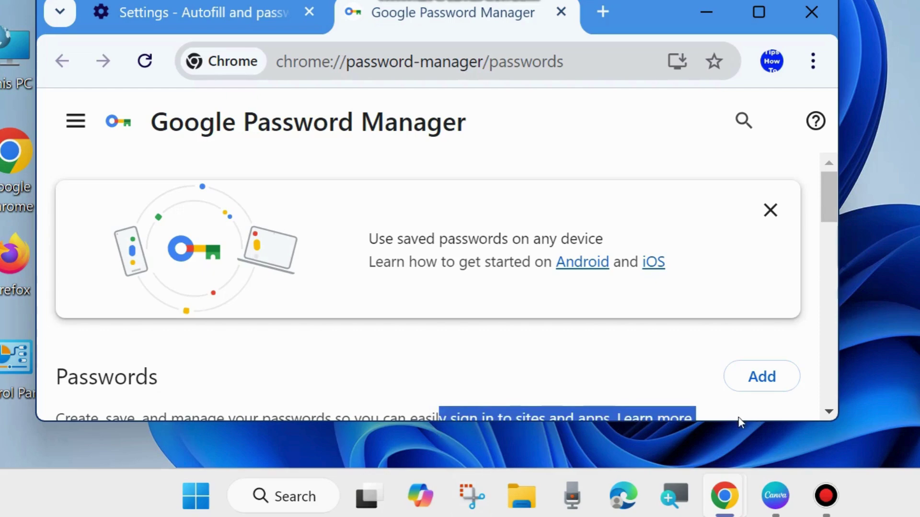
pyautogui.moveTo(733, 427); pyautogui.dragTo(733, 463)
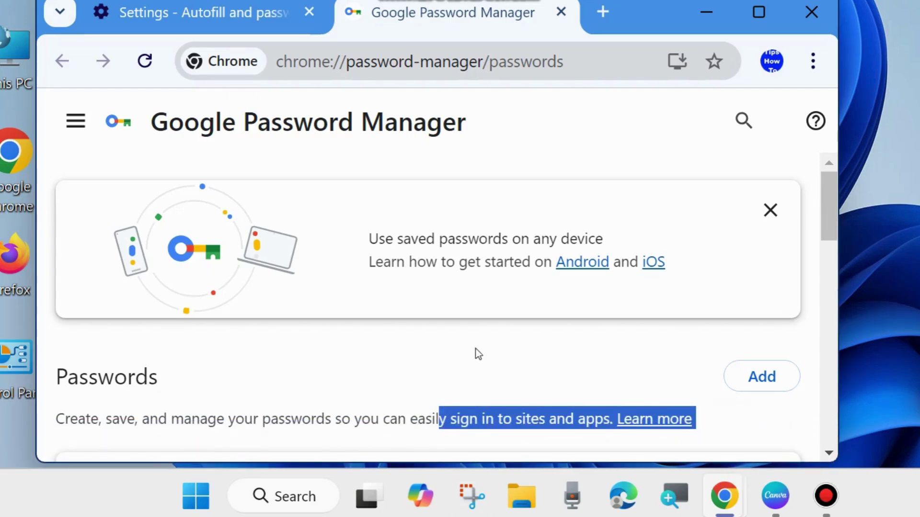
# Look through the saved passwords list and turn on Offer to save passwords and passkeys in the Password Manager settings.
pyautogui.scroll(-1, 450, 347)
pyautogui.scroll(-1, 451, 352)
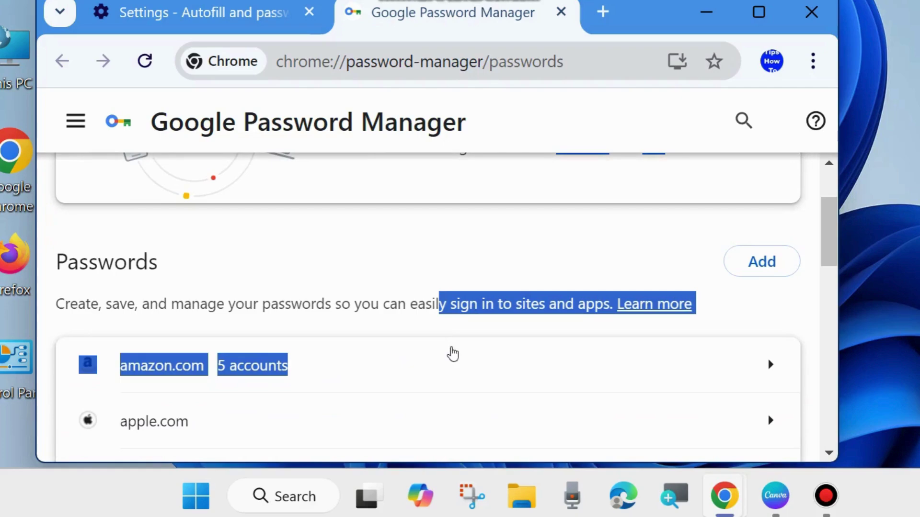
pyautogui.click(430, 224)
pyautogui.scroll(-15, 450, 355)
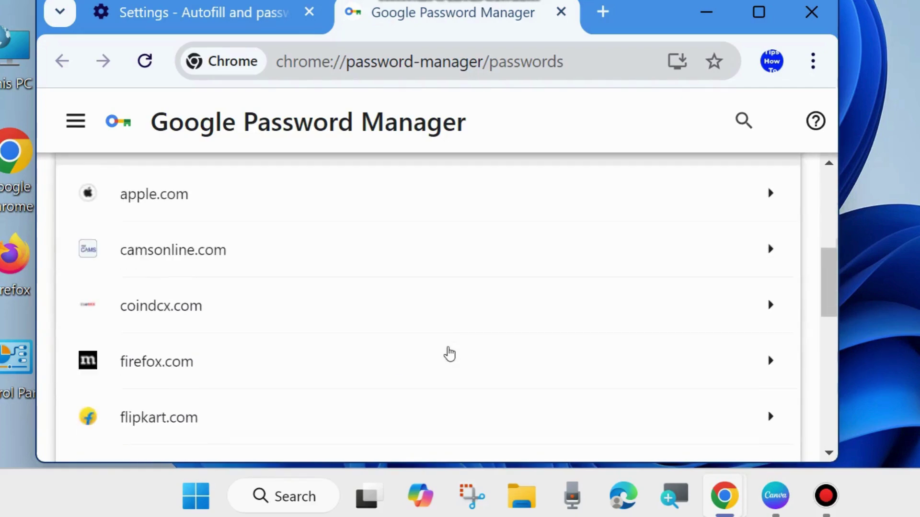
pyautogui.scroll(15, 450, 355)
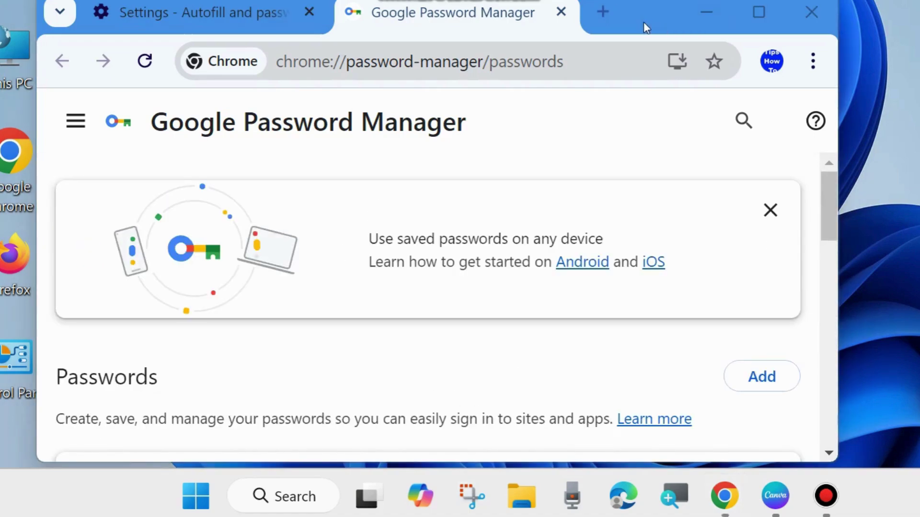
pyautogui.click(85, 123)
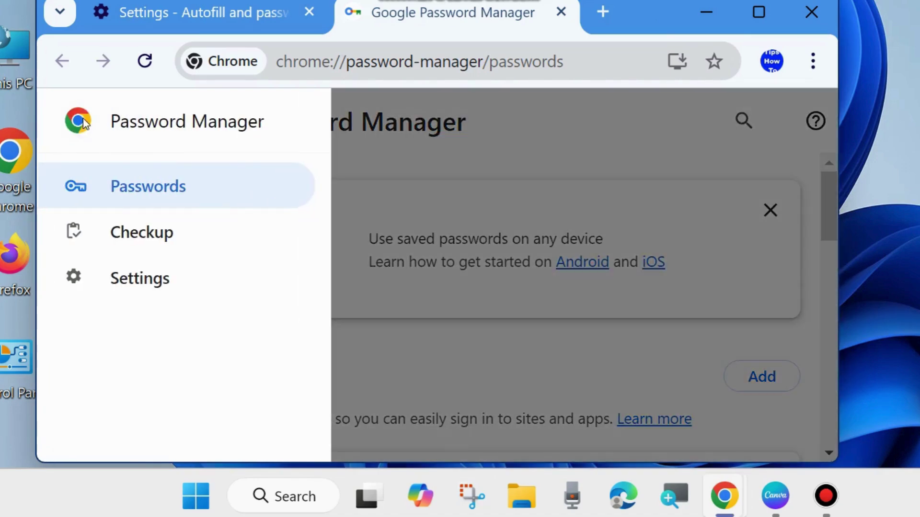
pyautogui.click(138, 284)
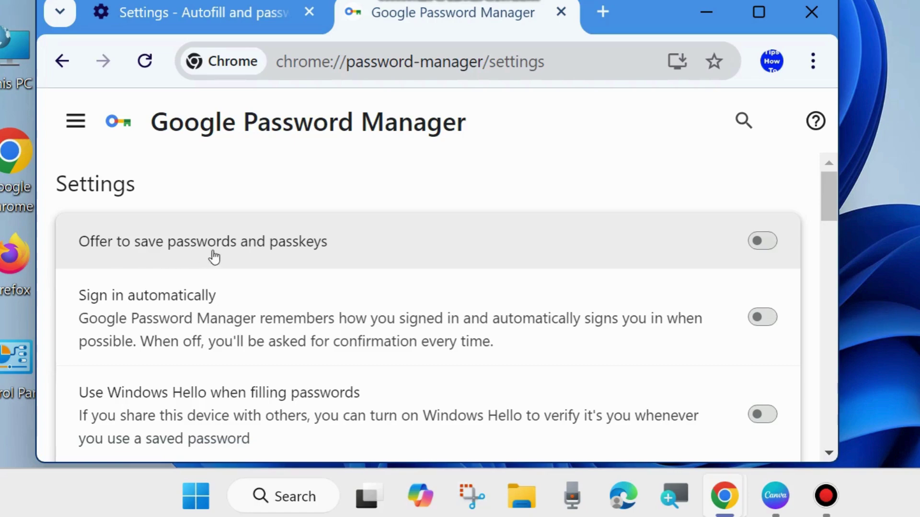
pyautogui.click(766, 245)
pyautogui.scroll(-10, 511, 324)
pyautogui.scroll(10, 511, 326)
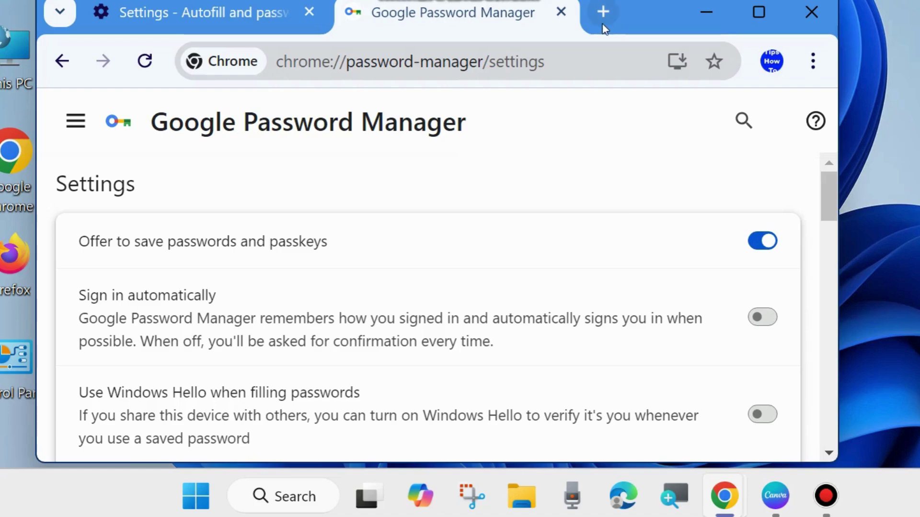
# Open a new tab and bring up the Delete browsing data options in Chrome's Privacy and security settings.
pyautogui.click(602, 12)
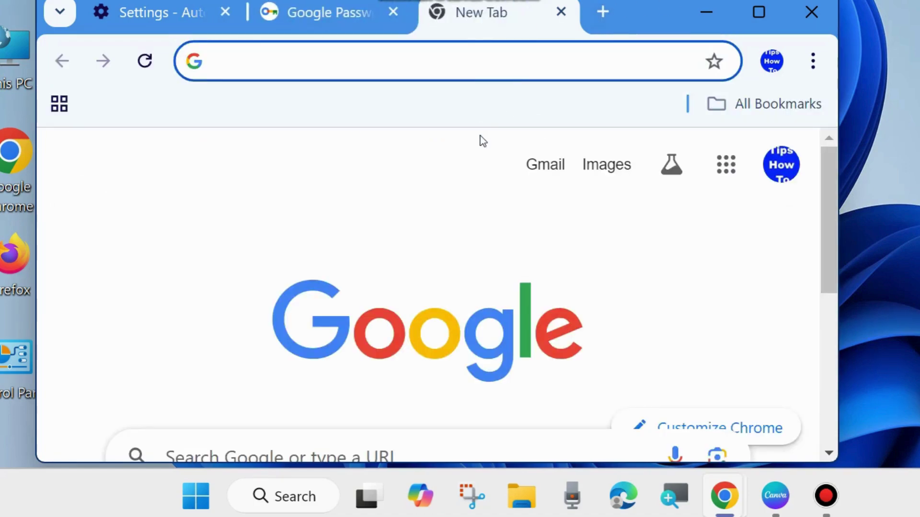
pyautogui.click(813, 61)
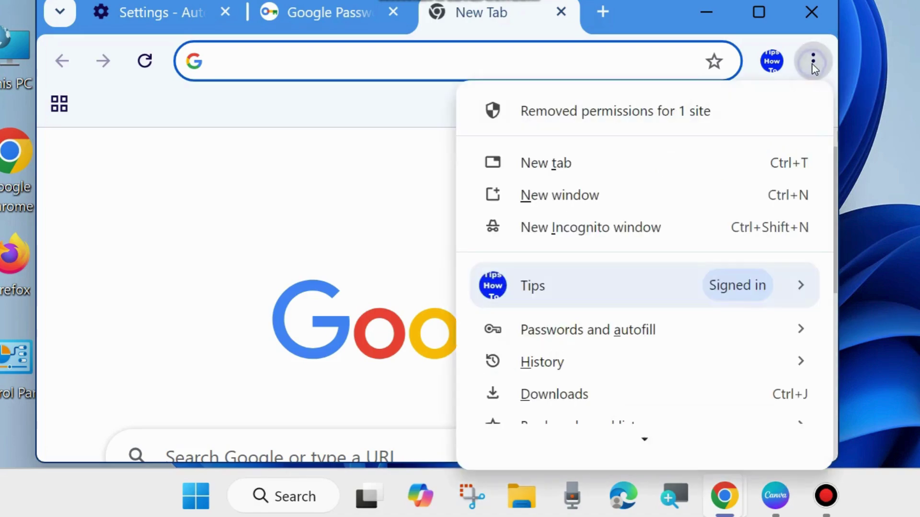
pyautogui.moveTo(649, 439)
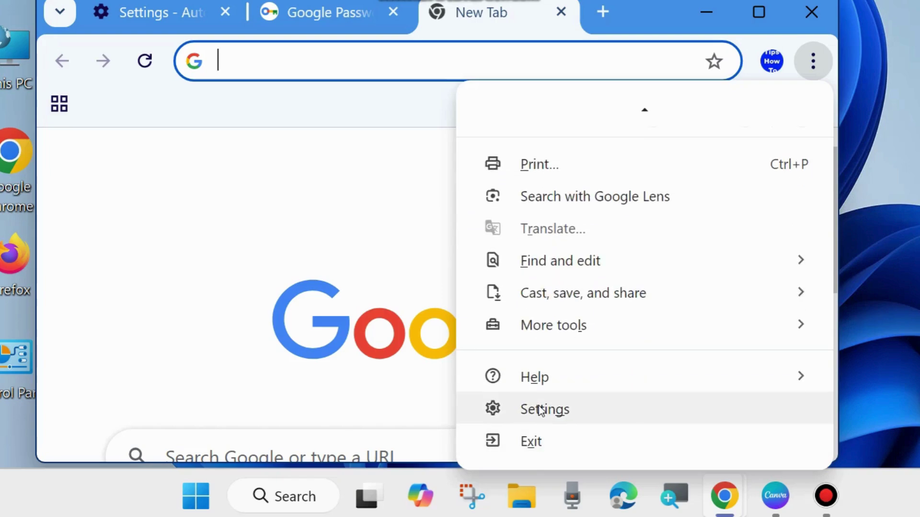
pyautogui.click(540, 411)
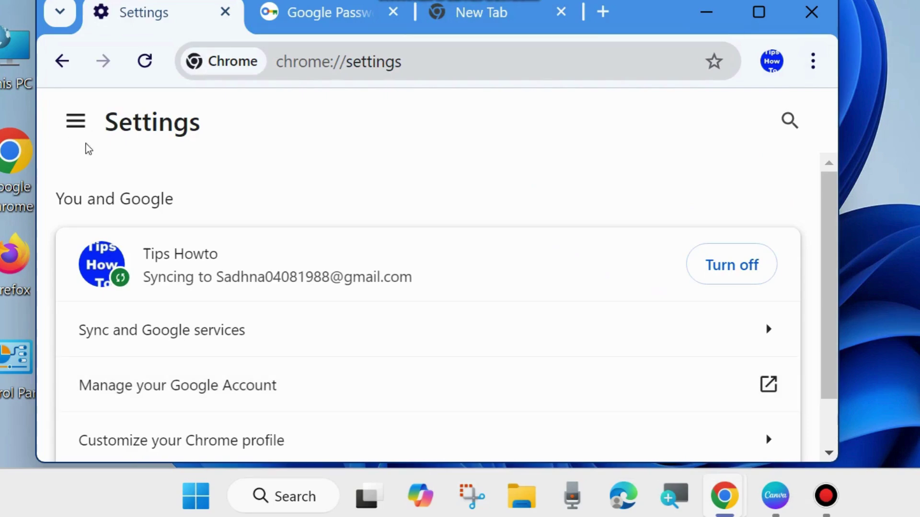
pyautogui.click(75, 122)
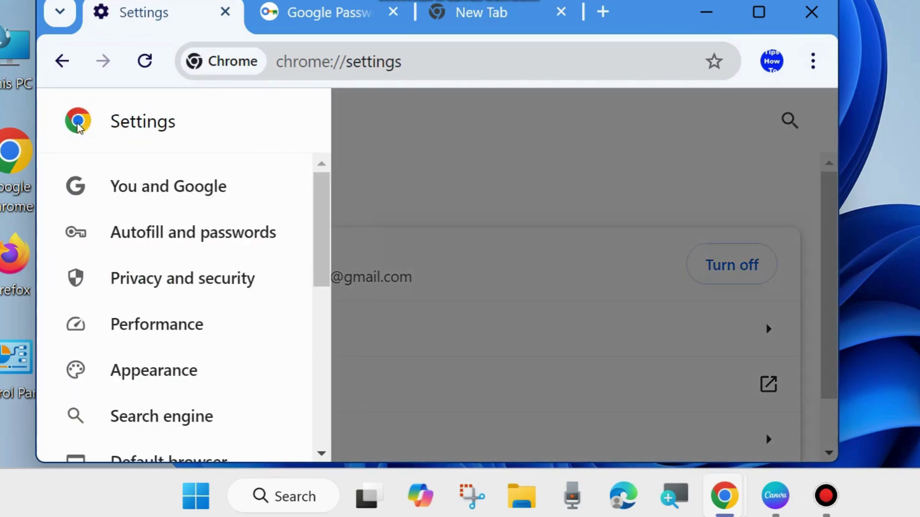
pyautogui.scroll(-3, 201, 376)
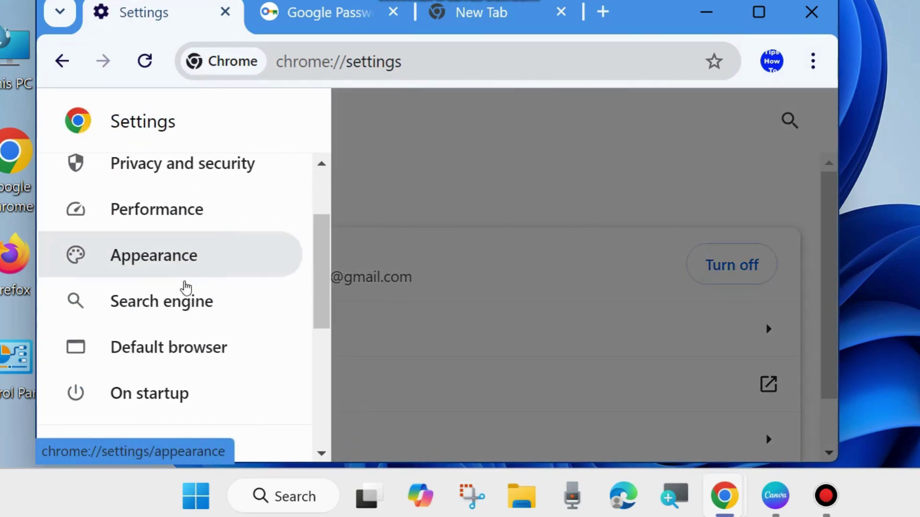
pyautogui.scroll(3, 186, 285)
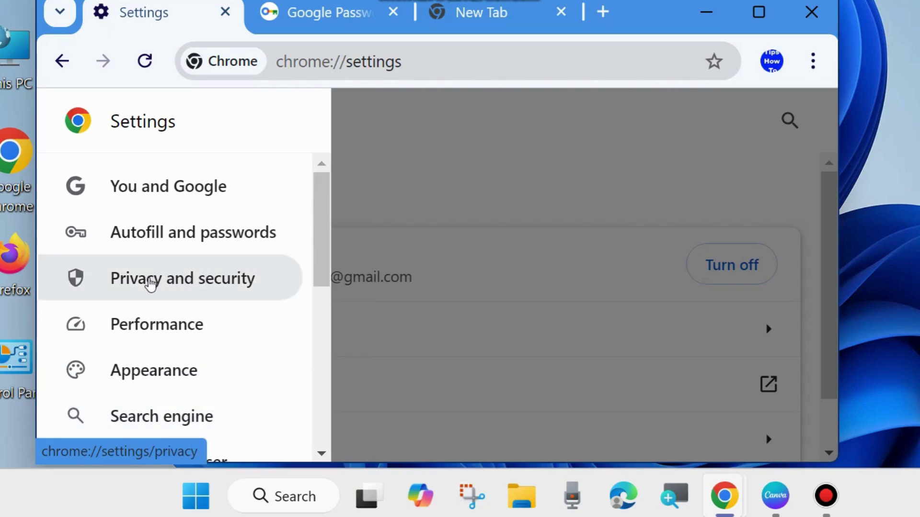
pyautogui.click(150, 284)
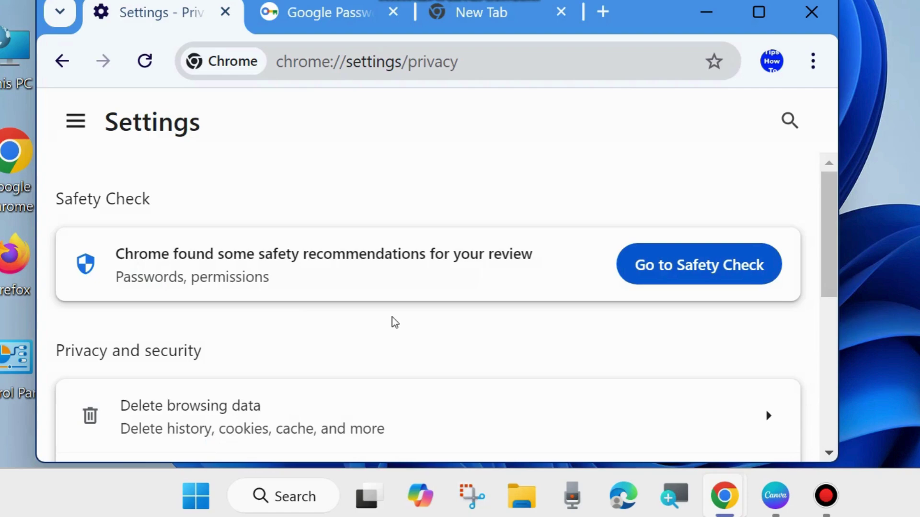
pyautogui.scroll(-3, 393, 321)
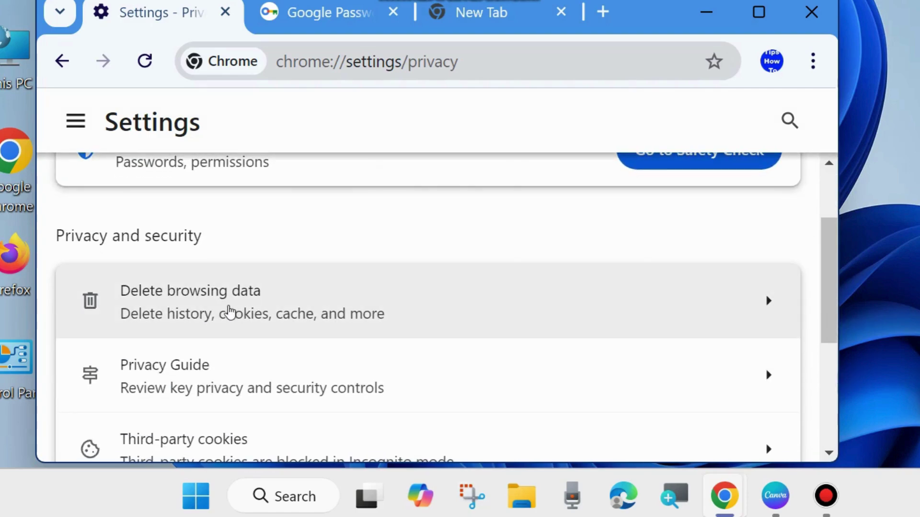
pyautogui.click(229, 312)
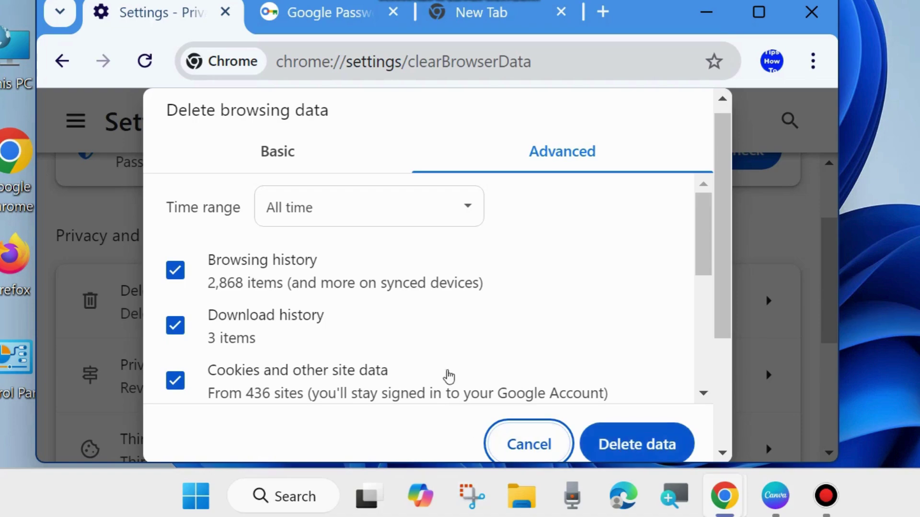
# Open a fresh tab and close the spare new tab and the Google Password Manager tab.
pyautogui.click(601, 12)
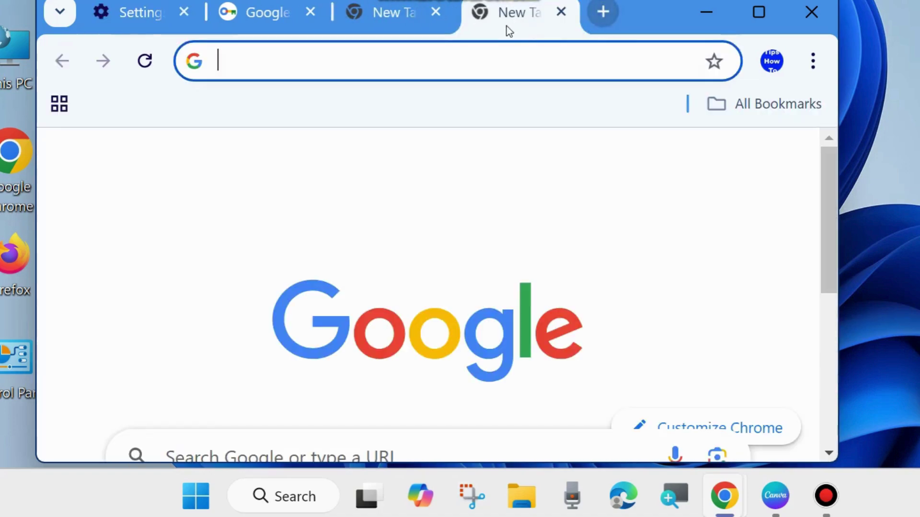
pyautogui.click(435, 11)
pyautogui.click(310, 12)
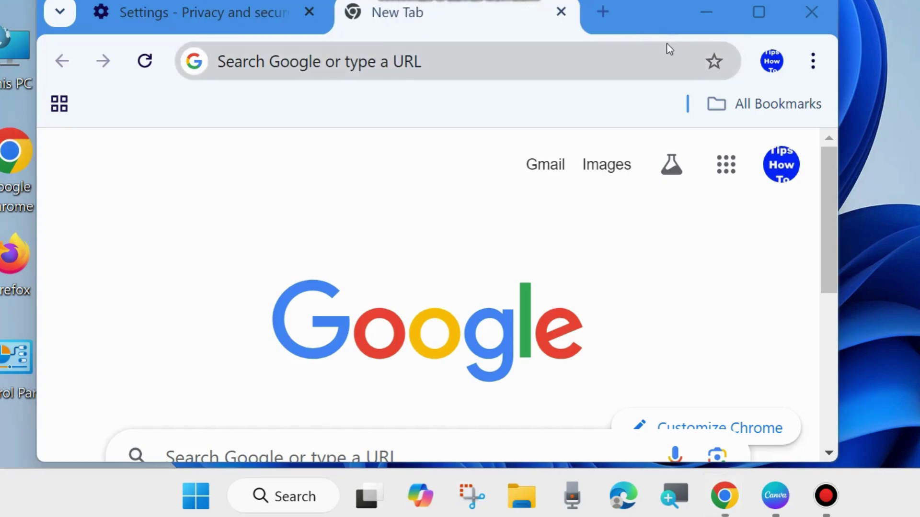
pyautogui.click(672, 14)
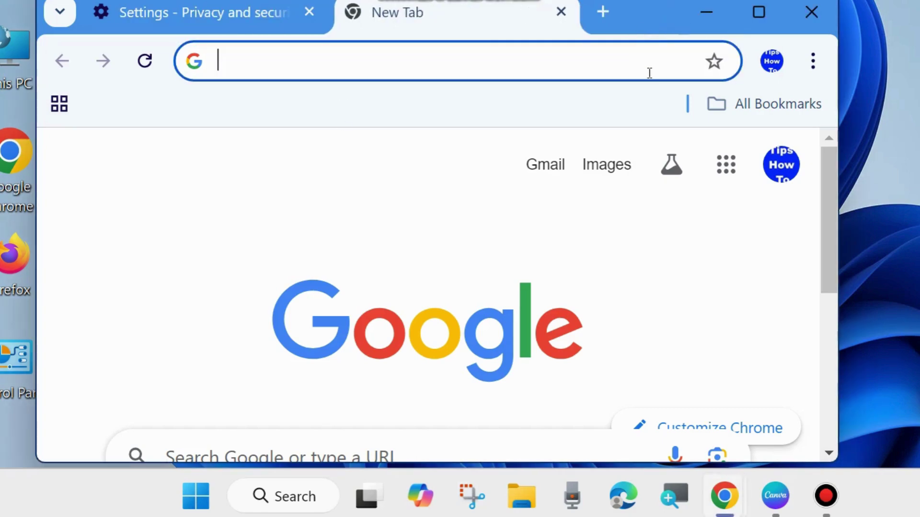
# Open the Reset settings section of Chrome's settings and bring up the confirmation for restoring settings to their original defaults.
pyautogui.click(813, 60)
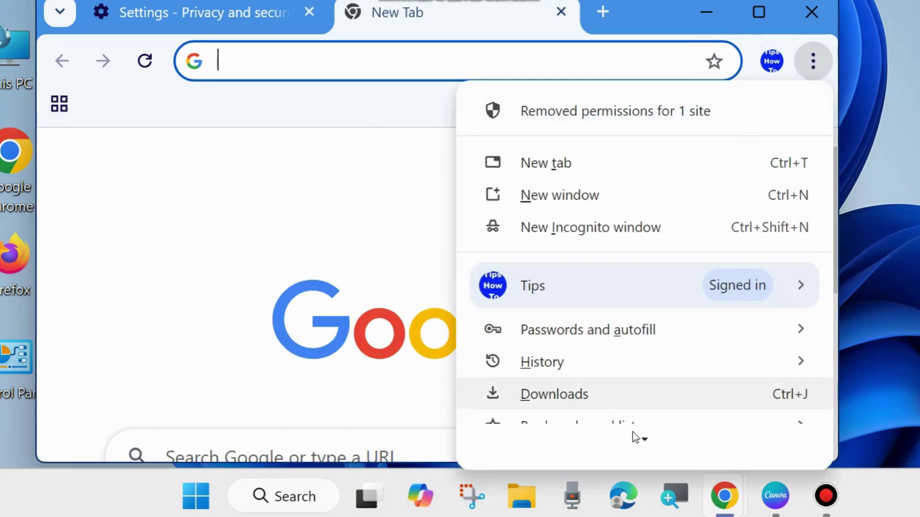
pyautogui.scroll(-3, 641, 438)
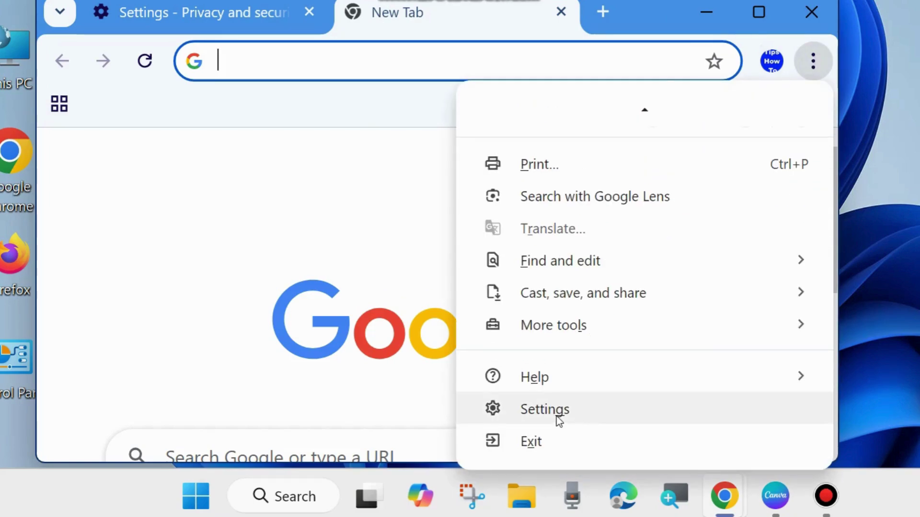
pyautogui.click(559, 420)
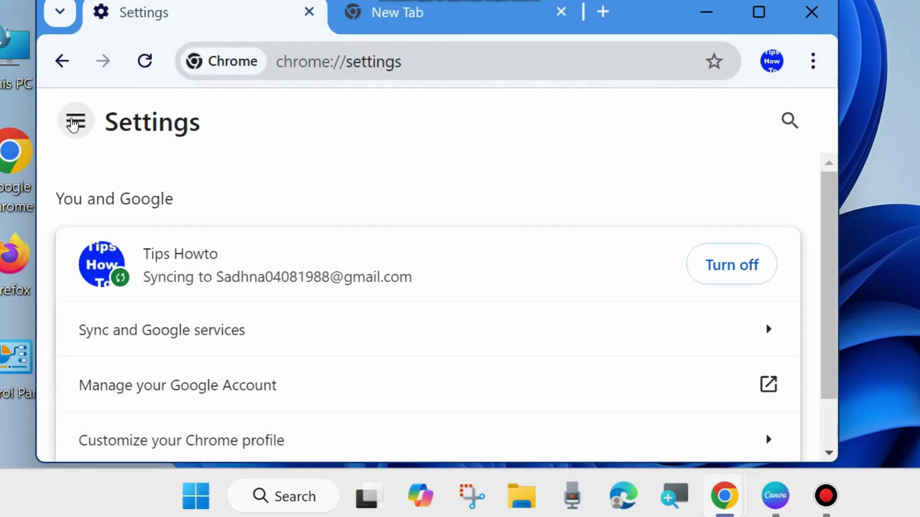
pyautogui.click(75, 121)
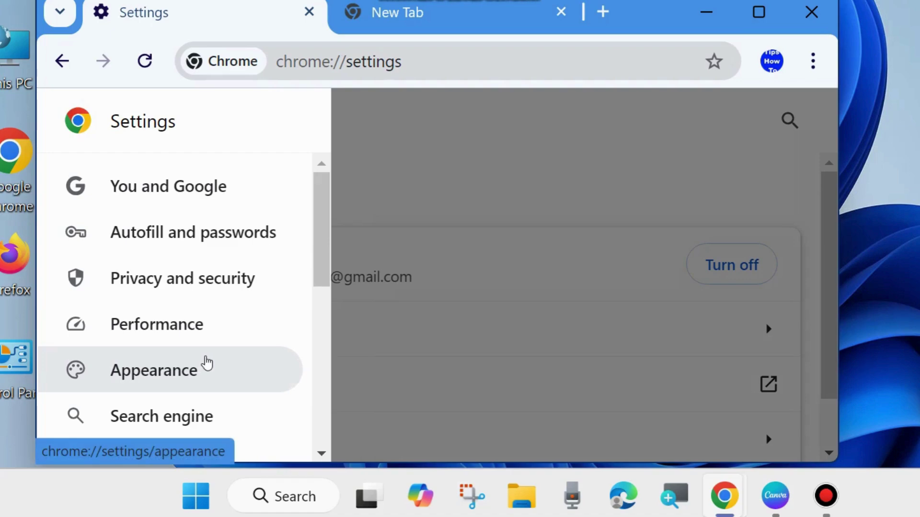
pyautogui.scroll(-6, 206, 363)
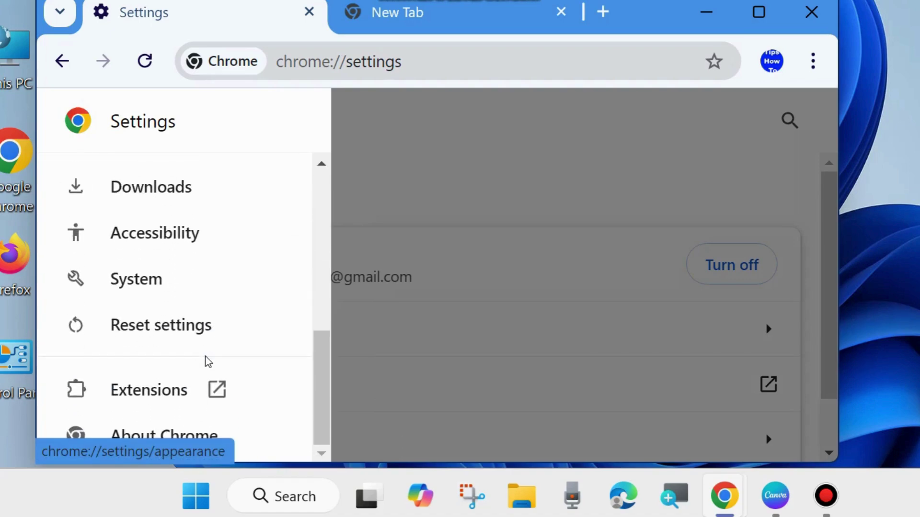
pyautogui.click(141, 336)
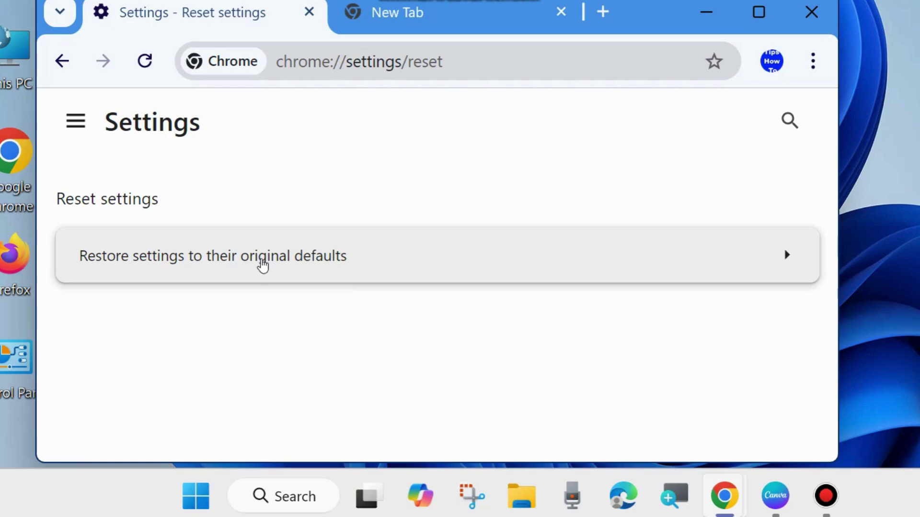
pyautogui.click(791, 262)
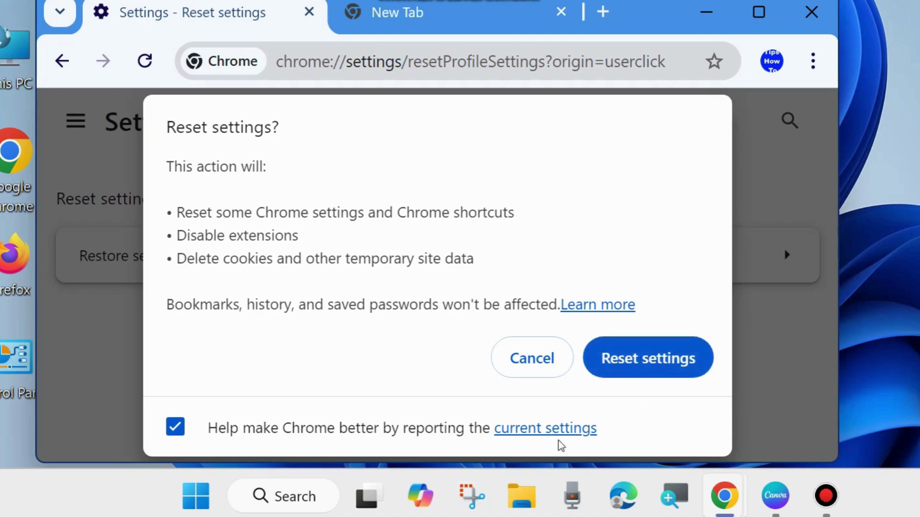
pyautogui.click(603, 12)
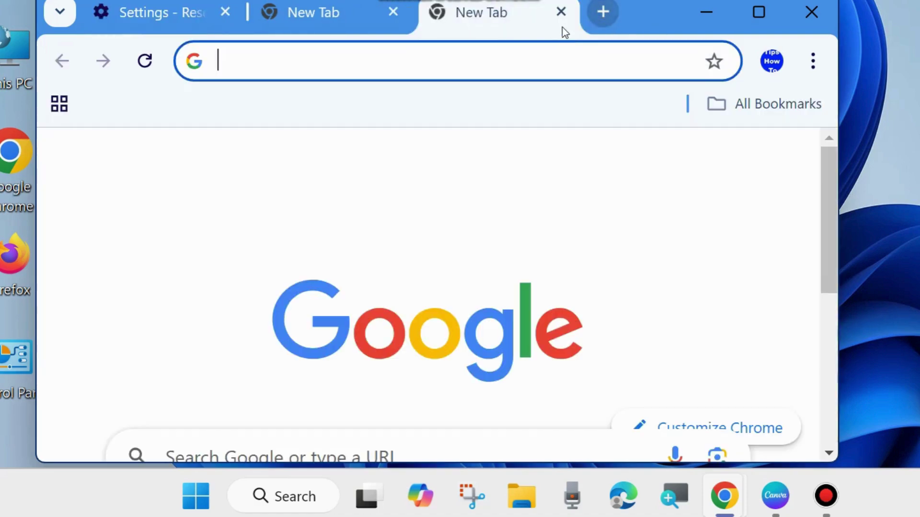
pyautogui.click(559, 12)
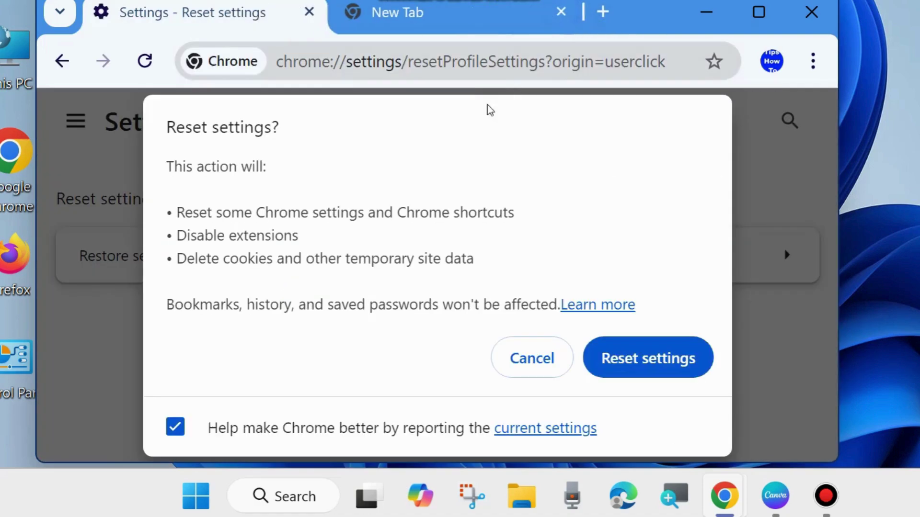
# Open the extensions management page in a new tab.
pyautogui.click(603, 12)
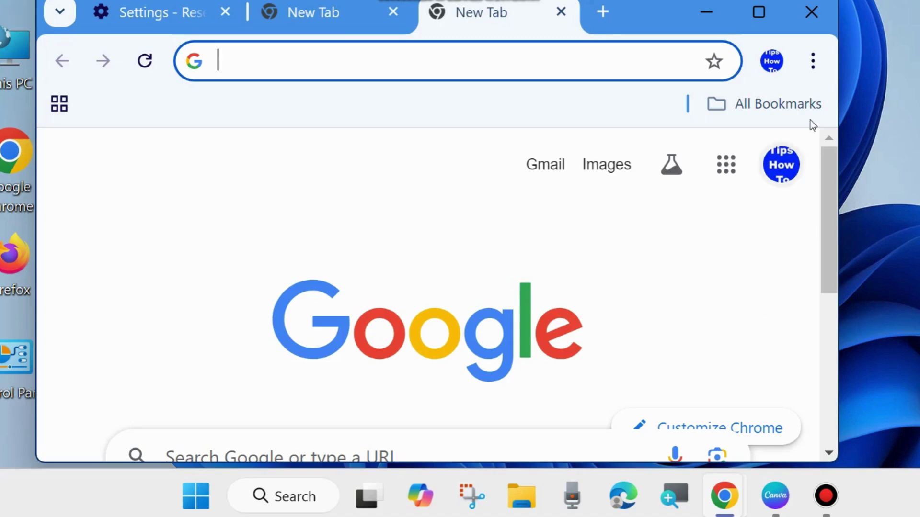
pyautogui.click(814, 62)
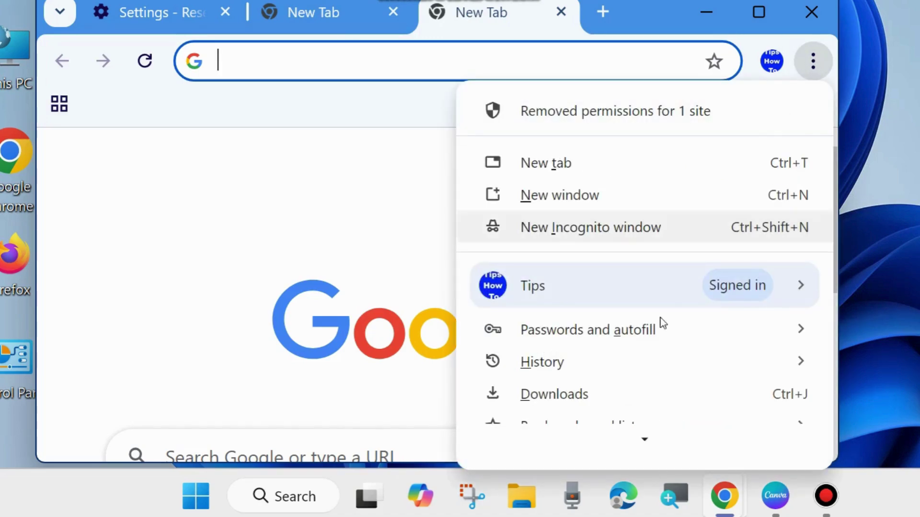
pyautogui.moveTo(636, 437)
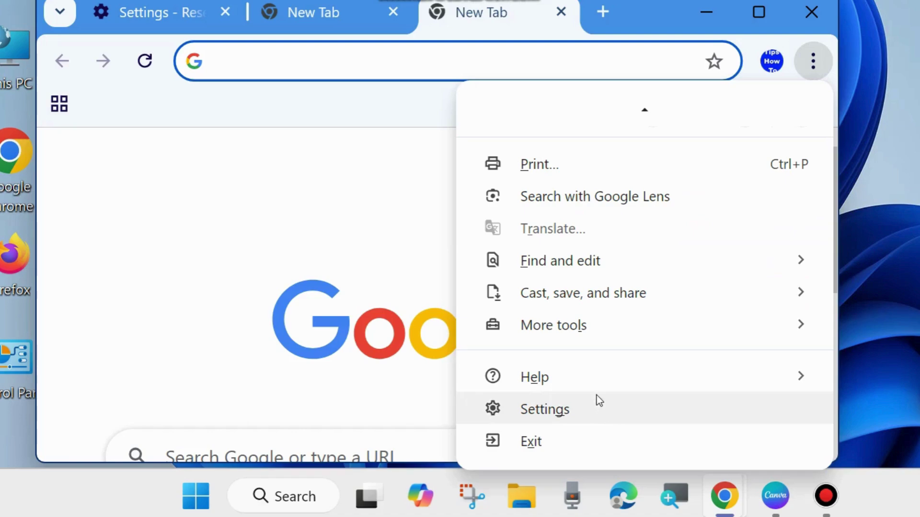
pyautogui.scroll(3, 593, 393)
pyautogui.scroll(2, 567, 338)
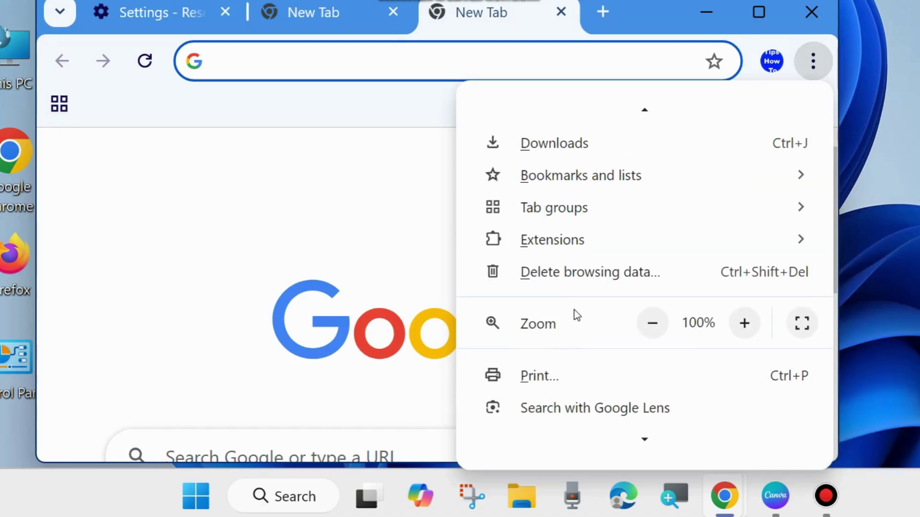
pyautogui.moveTo(562, 242)
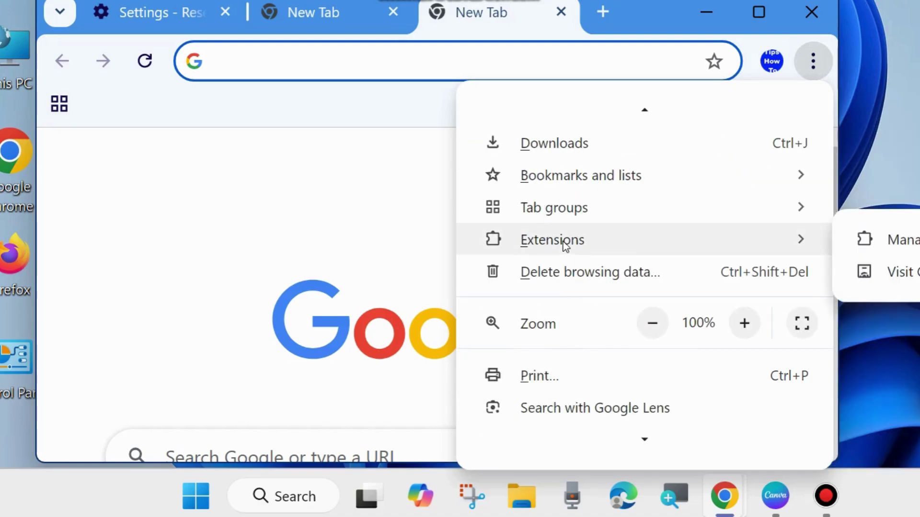
pyautogui.click(901, 240)
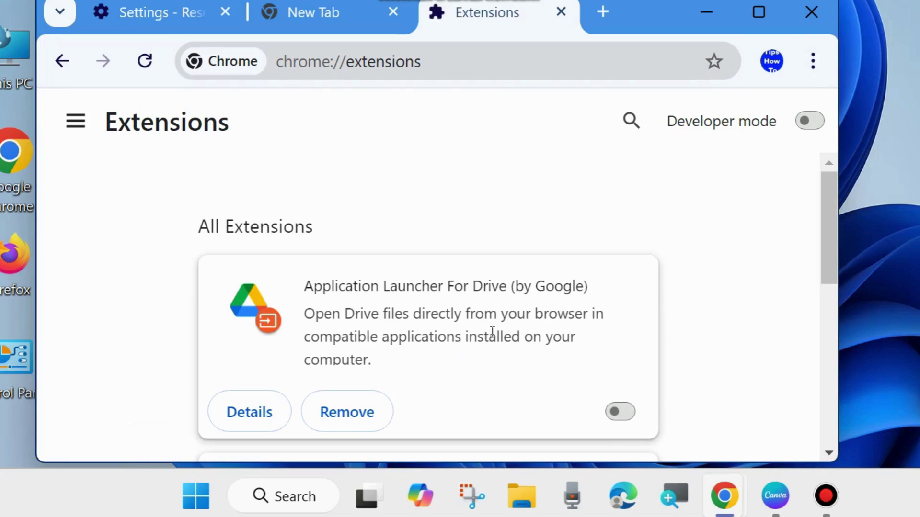
# Review the on/off switches of all installed extensions and close the browser window.
pyautogui.scroll(-2, 492, 331)
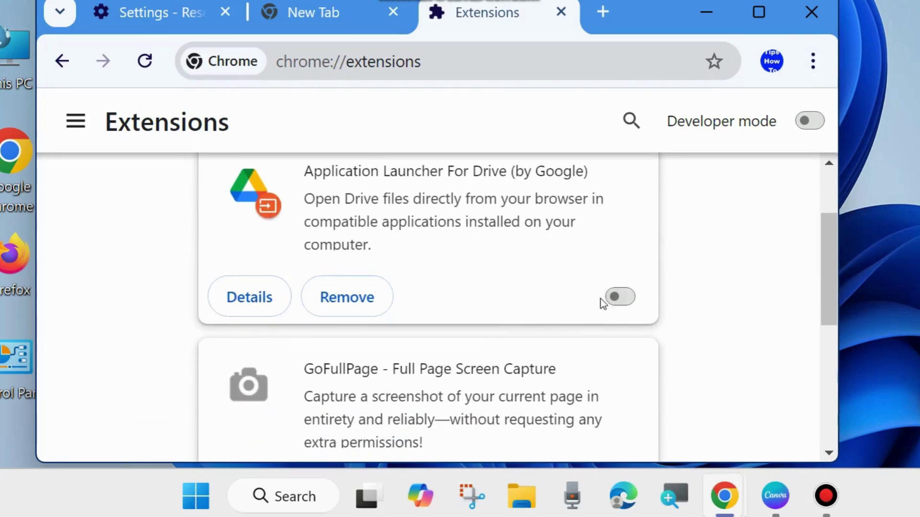
pyautogui.scroll(-4, 618, 331)
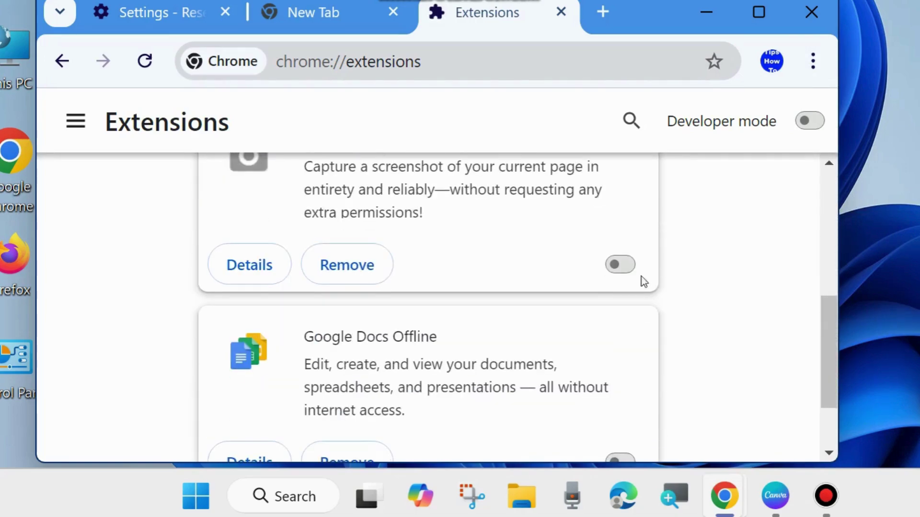
pyautogui.scroll(-2, 622, 284)
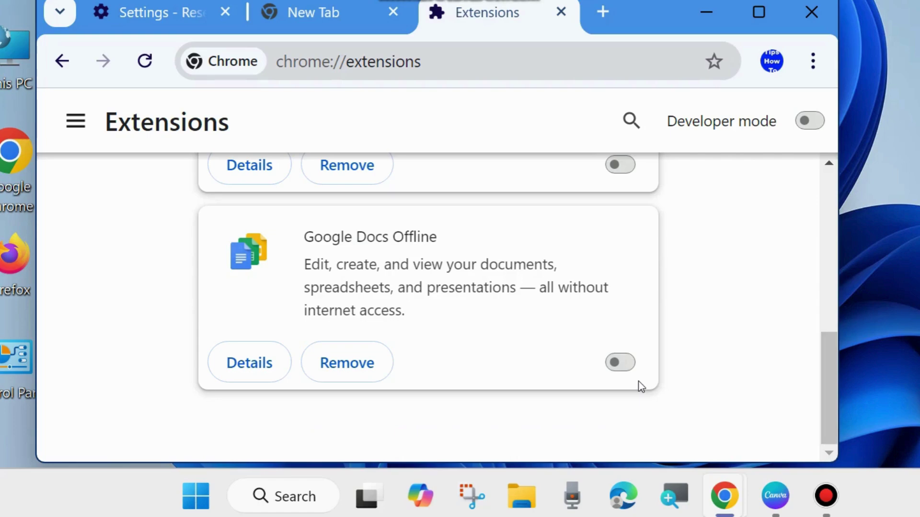
pyautogui.click(812, 11)
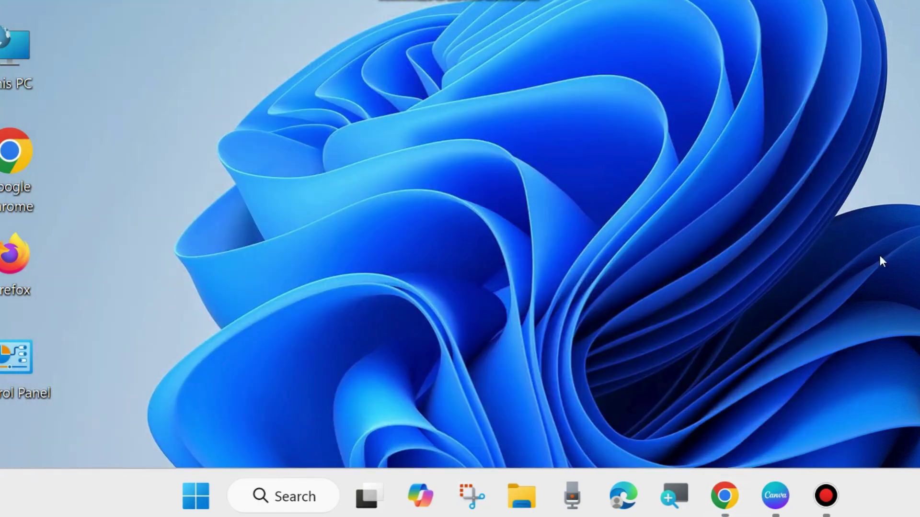